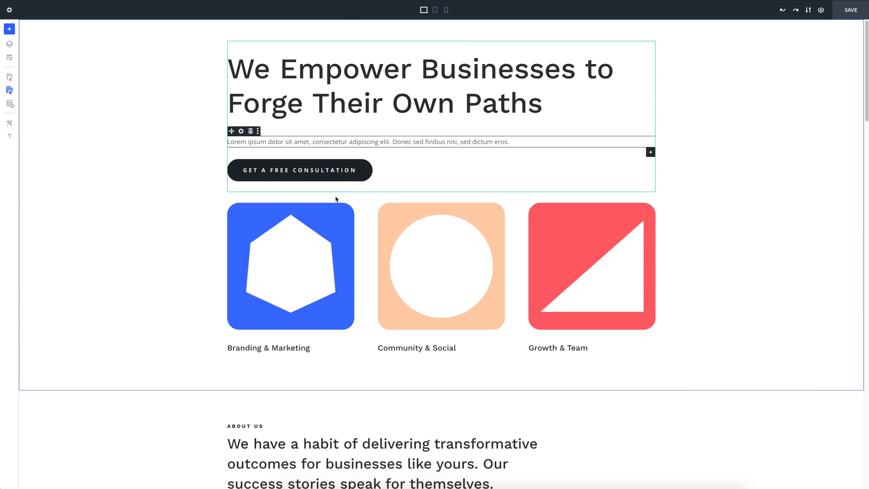
# Paste copies of the blue hexagon image into the row of service images below the hero heading
pyautogui.hotkey('ctrl', 'v')
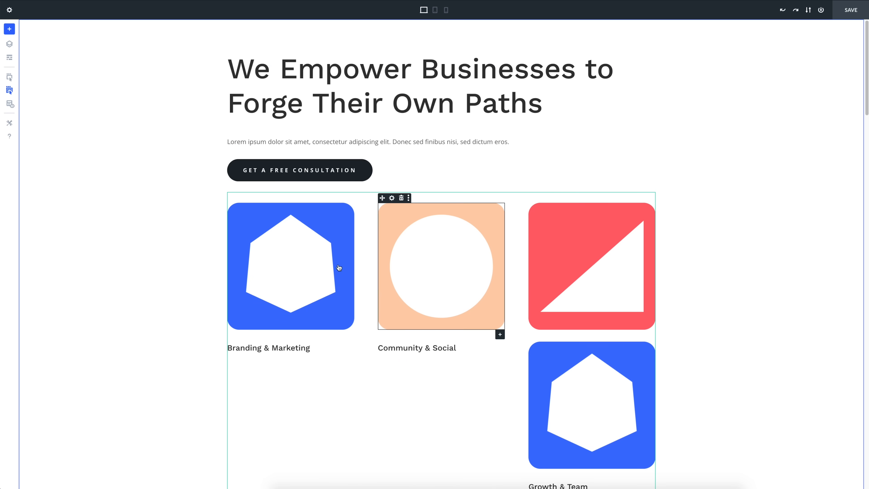
pyautogui.hotkey('ctrl', 'v')
pyautogui.hotkey('ctrl', 'v')
pyautogui.moveTo(535, 340); pyautogui.dragTo(603, 221)
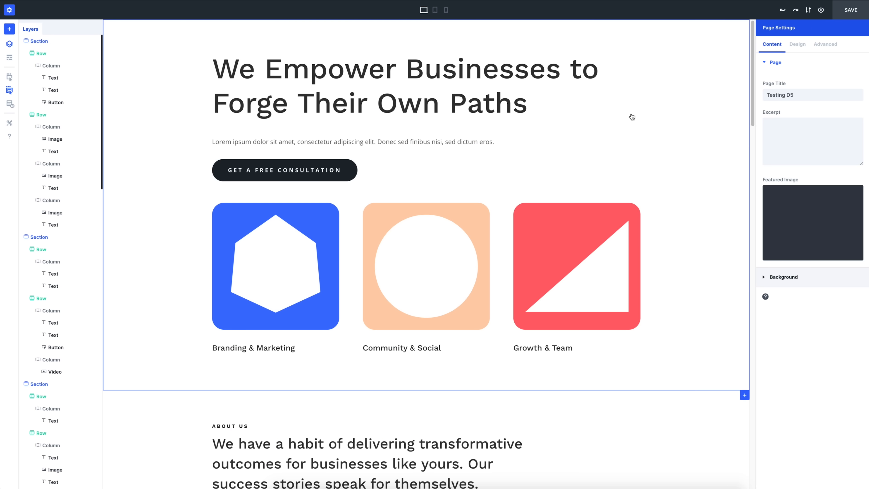
# Inspect the settings of the hero heading and the three shape images, ending with the circle image's Design options
pyautogui.click(346, 84)
pyautogui.click(282, 226)
pyautogui.click(415, 249)
pyautogui.click(554, 252)
pyautogui.click(450, 251)
pyautogui.click(294, 251)
pyautogui.click(403, 253)
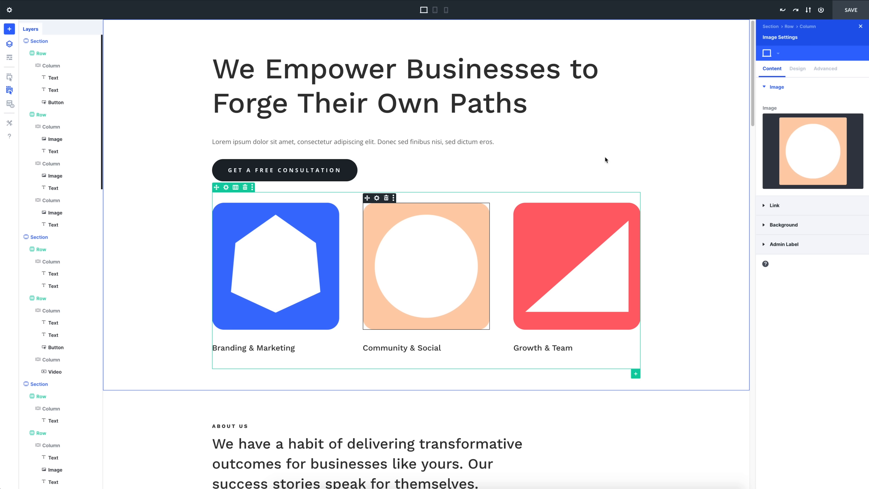
pyautogui.click(798, 71)
pyautogui.moveTo(824, 168)
pyautogui.mouseDown()
pyautogui.moveTo(785, 166)
pyautogui.moveTo(837, 163)
pyautogui.mouseUp()
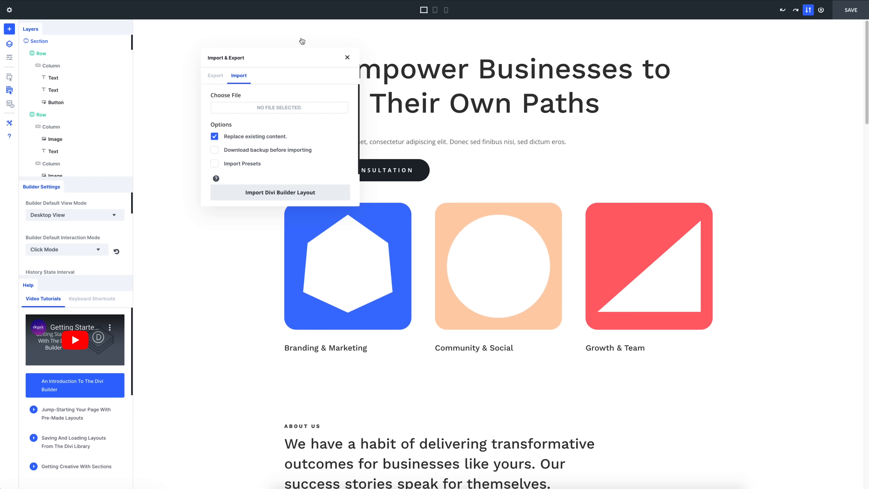
# Make the Layers panel taller, dock the Import & Export window beside it as a tab, and switch between the two
pyautogui.moveTo(88, 176); pyautogui.dragTo(73, 264)
pyautogui.moveTo(262, 59); pyautogui.dragTo(175, 70)
pyautogui.click(30, 30)
pyautogui.click(64, 30)
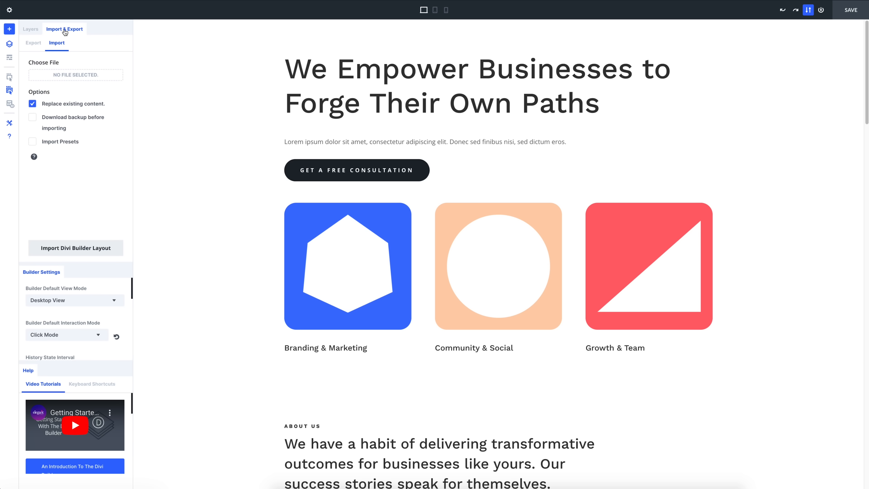
pyautogui.click(33, 31)
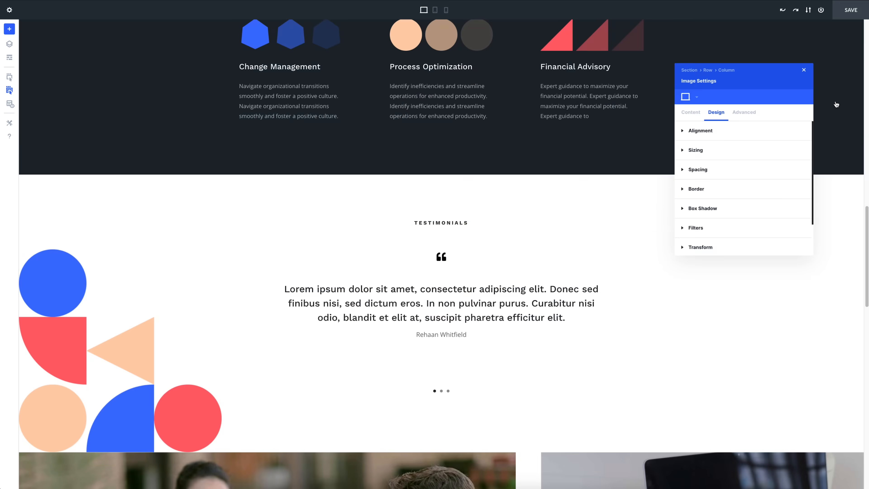
# Open the settings of the triangle image in the Growth column and move up to its parent row's settings
pyautogui.scroll(-15, 836, 104)
pyautogui.scroll(20, 836, 105)
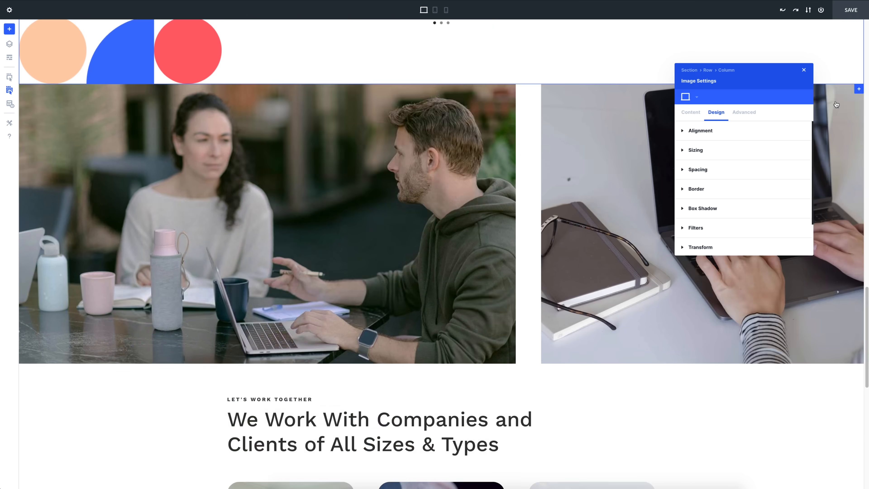
pyautogui.scroll(4, 835, 104)
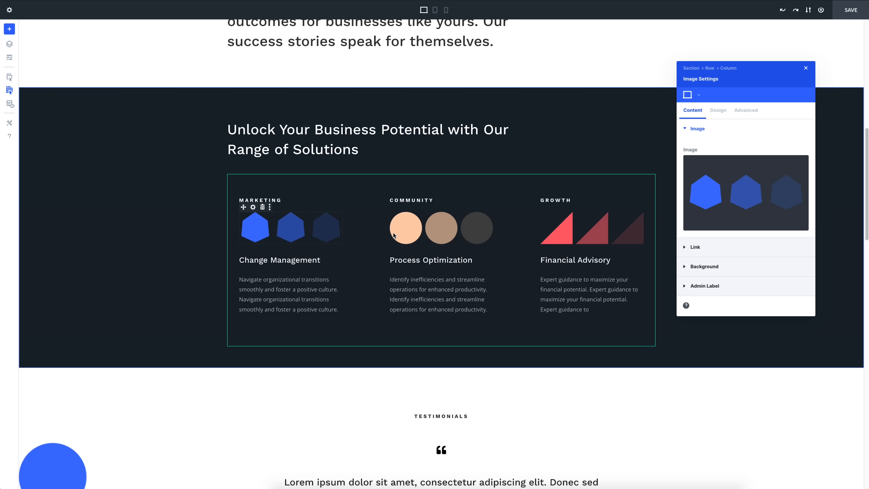
pyautogui.click(576, 230)
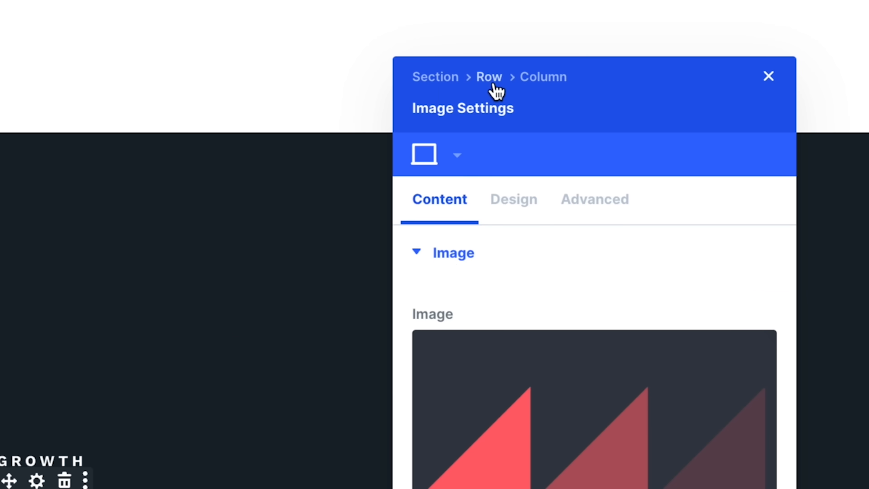
pyautogui.click(491, 84)
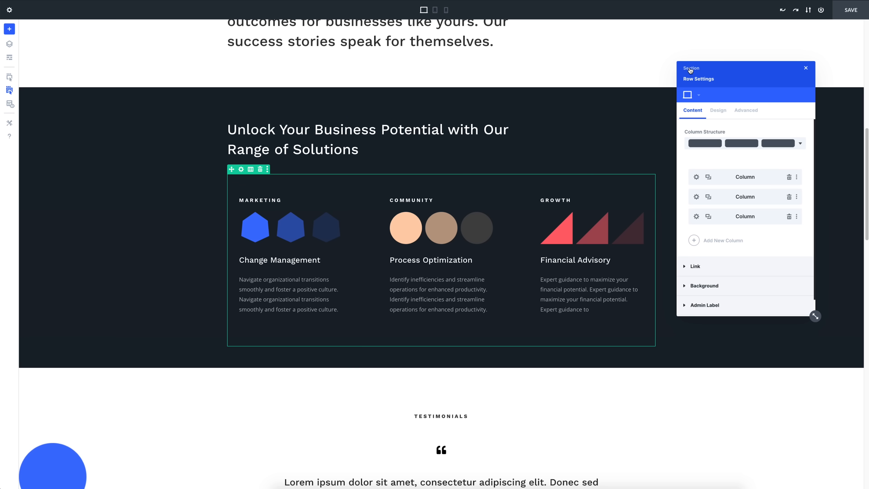
# Move up to the parent section's settings and open its background color for editing
pyautogui.click(690, 69)
pyautogui.click(705, 138)
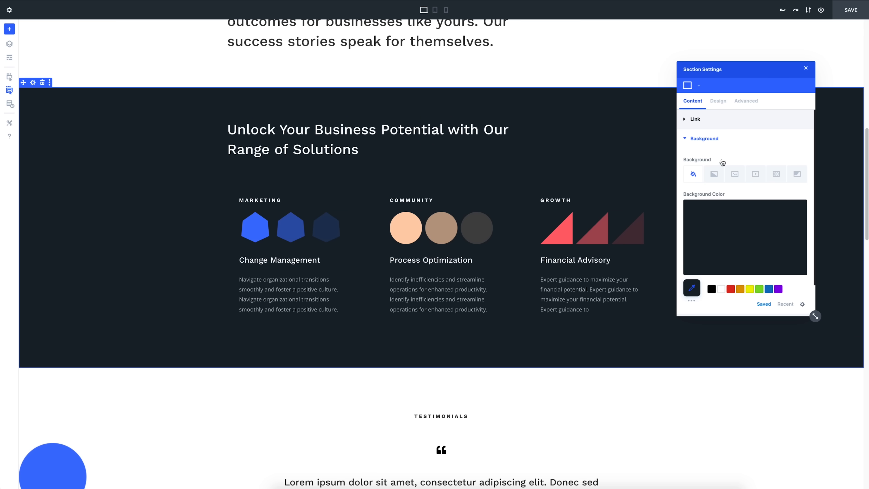
pyautogui.click(726, 228)
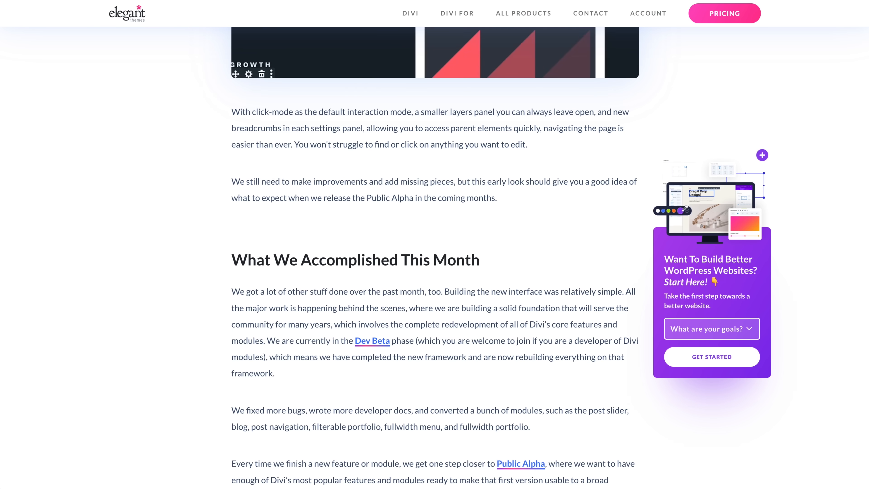
# Read through this month's accomplishments and the Divi 5 changelog entries in the Elegant Themes blog post
pyautogui.scroll(-8, 434, 240)
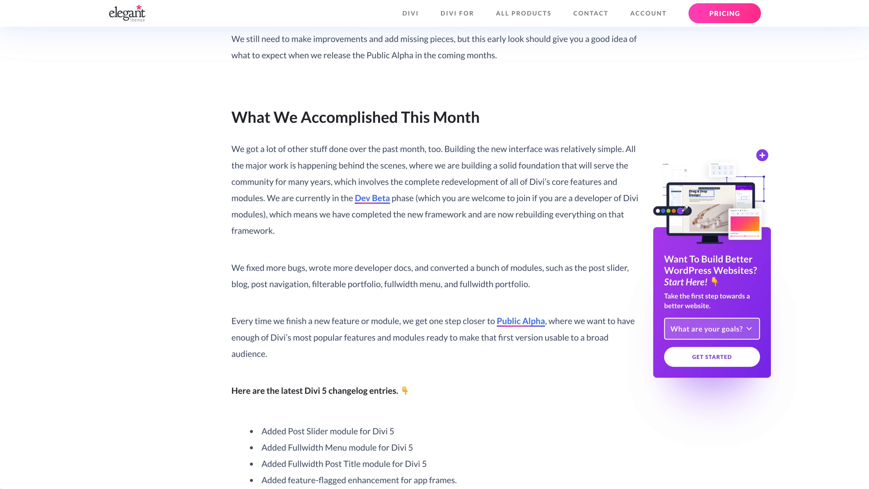
pyautogui.scroll(-8, 435, 239)
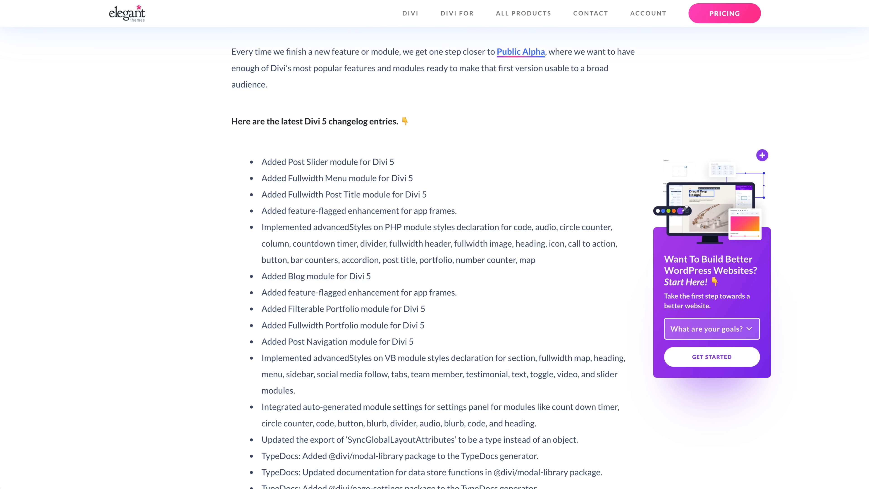
pyautogui.scroll(-8, 434, 239)
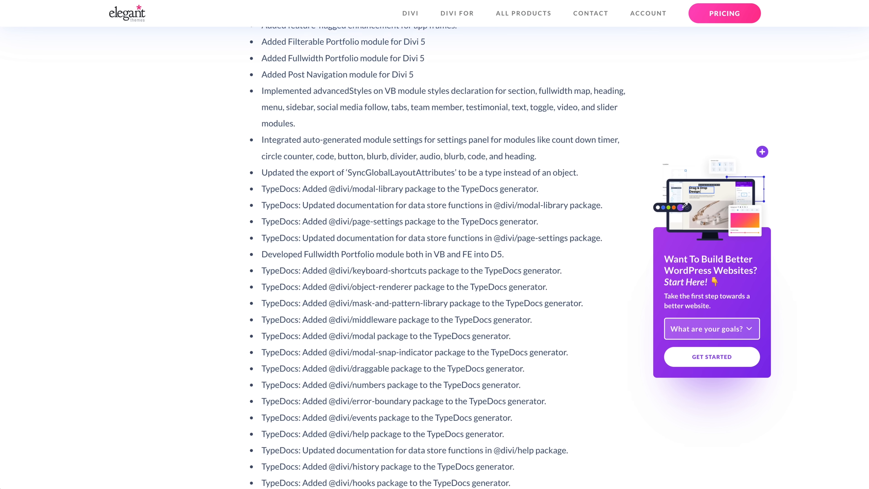
pyautogui.scroll(-8, 434, 240)
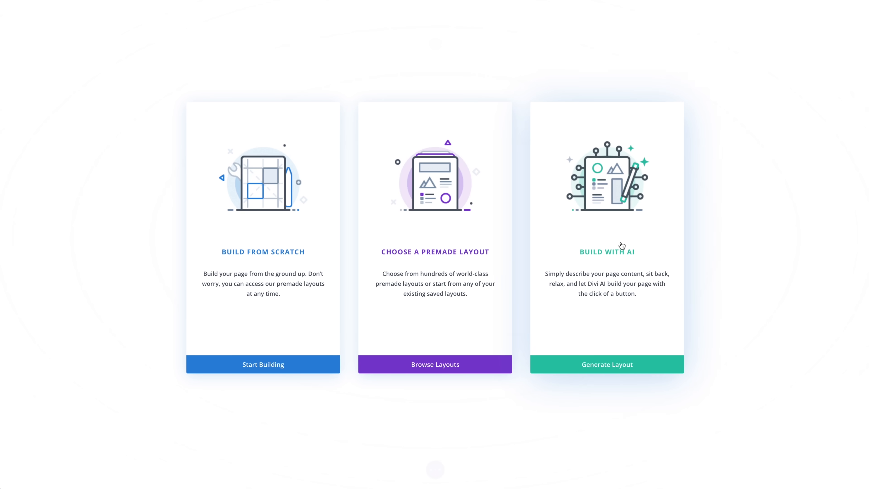
# Generate a page layout with Divi AI from the description "Create a homepage for my bakery."
pyautogui.click(617, 243)
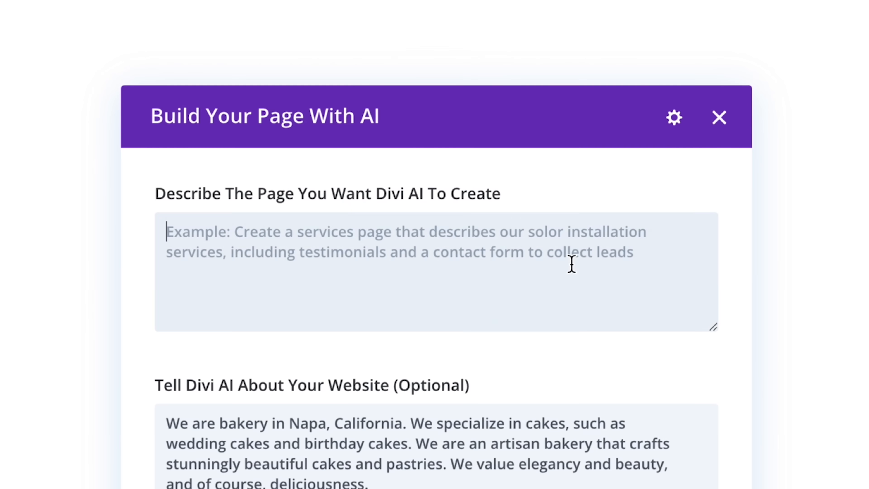
pyautogui.write('Create a homepage for my bakery.')
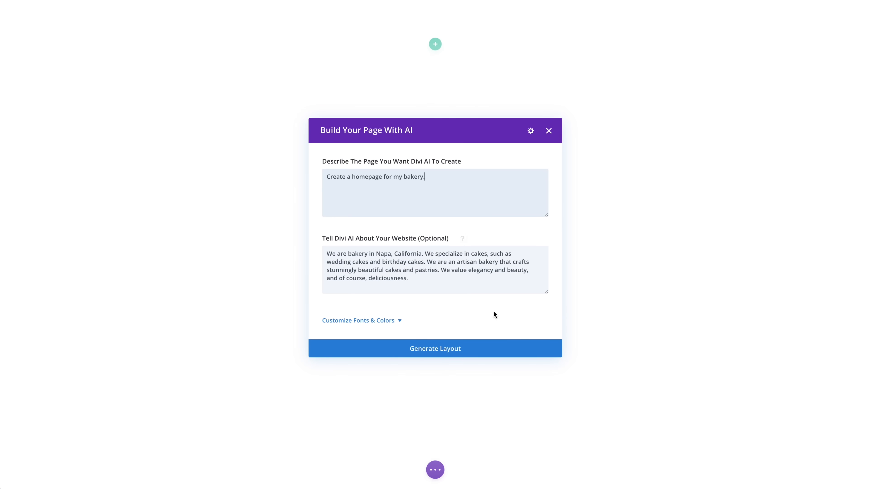
pyautogui.click(480, 348)
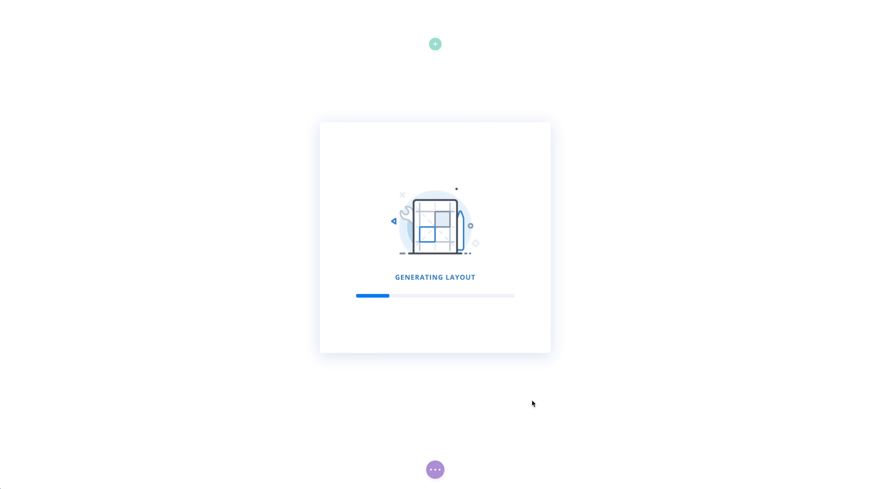